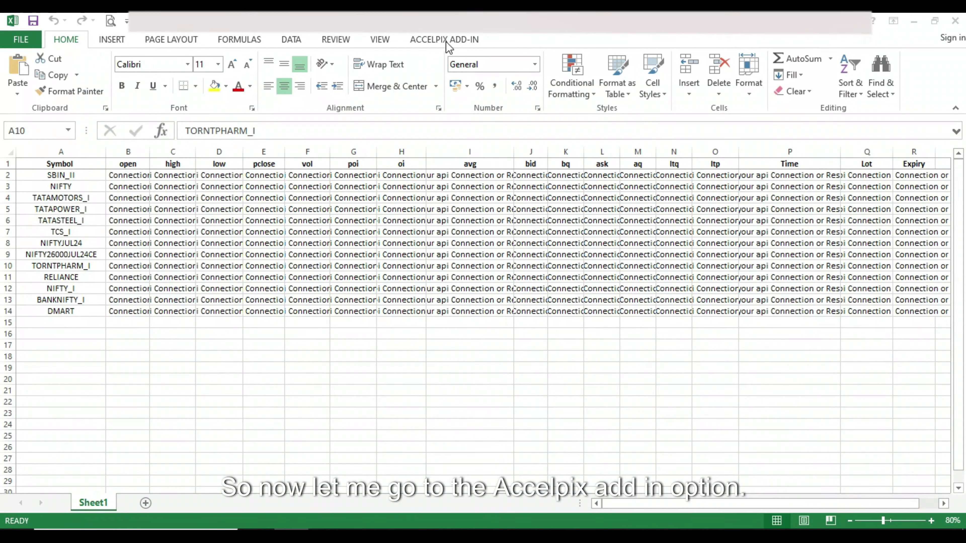
Step: Connect the Accelpix add-in to load live data for the listed symbols
{"action": "left_click", "coordinate": [447, 42]}
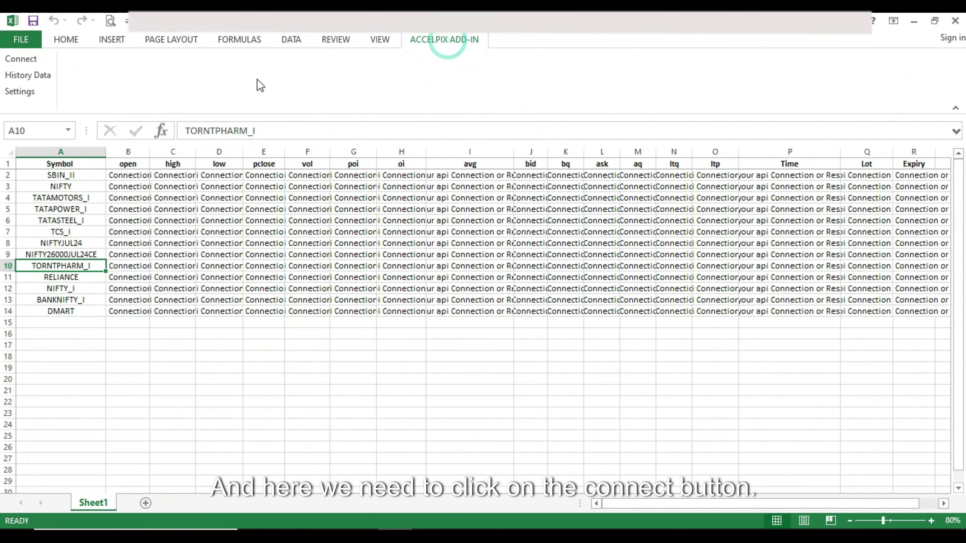
{"action": "left_click", "coordinate": [21, 60]}
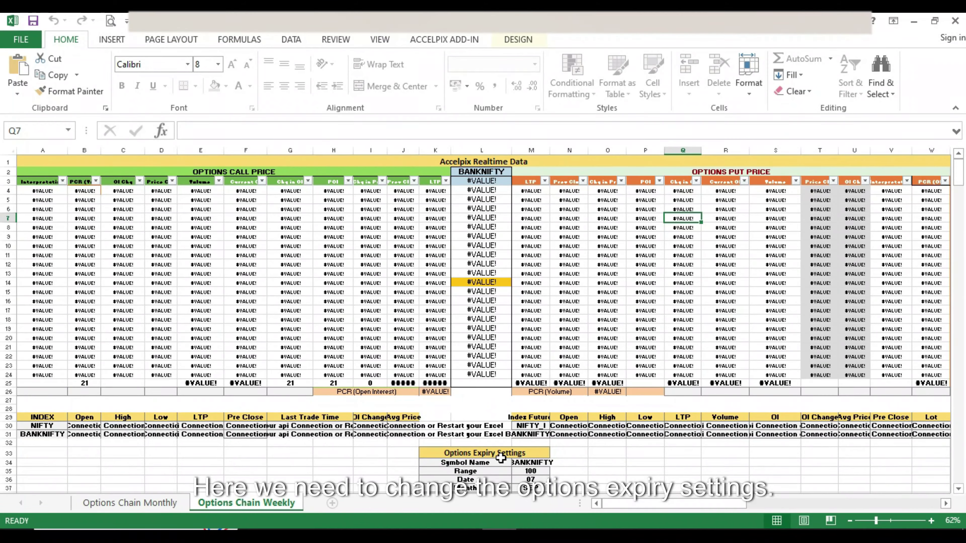
Step: Set the Date in the weekly sheet's Options Expiry Settings to 24
{"action": "scroll", "coordinate": [460, 411], "scroll_direction": "down", "scroll_amount": 3}
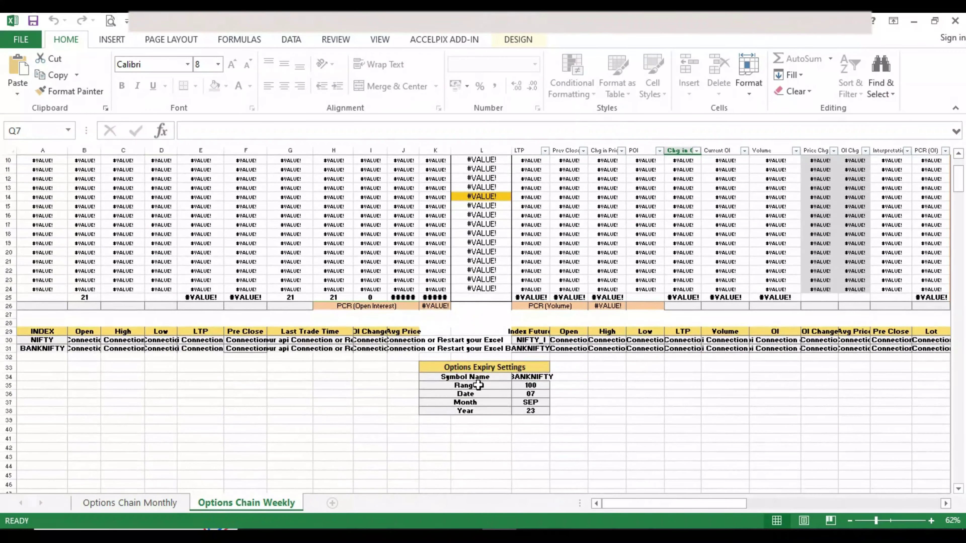
{"action": "left_click", "coordinate": [540, 386]}
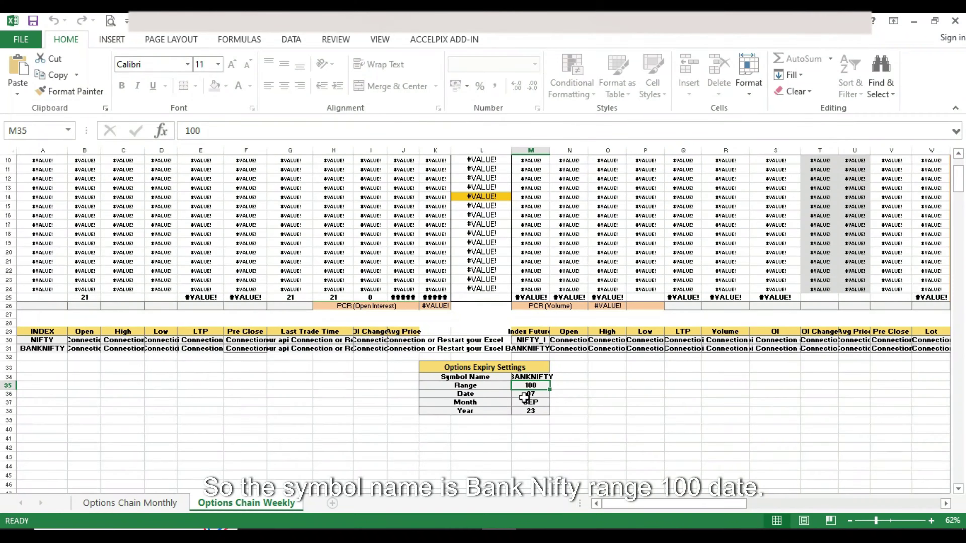
{"action": "left_click", "coordinate": [534, 395]}
{"action": "left_click", "coordinate": [553, 394]}
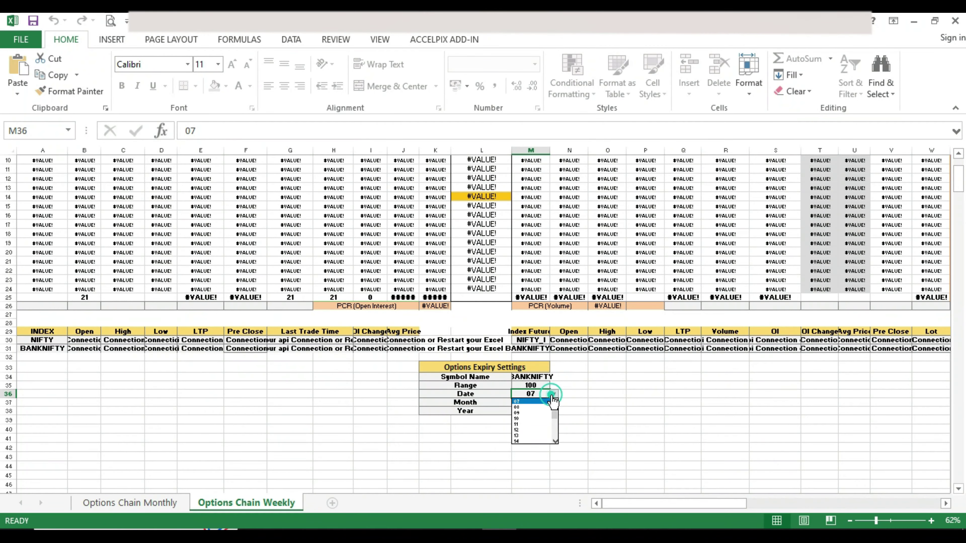
{"action": "left_click", "coordinate": [554, 441]}
{"action": "left_click", "coordinate": [554, 441]}
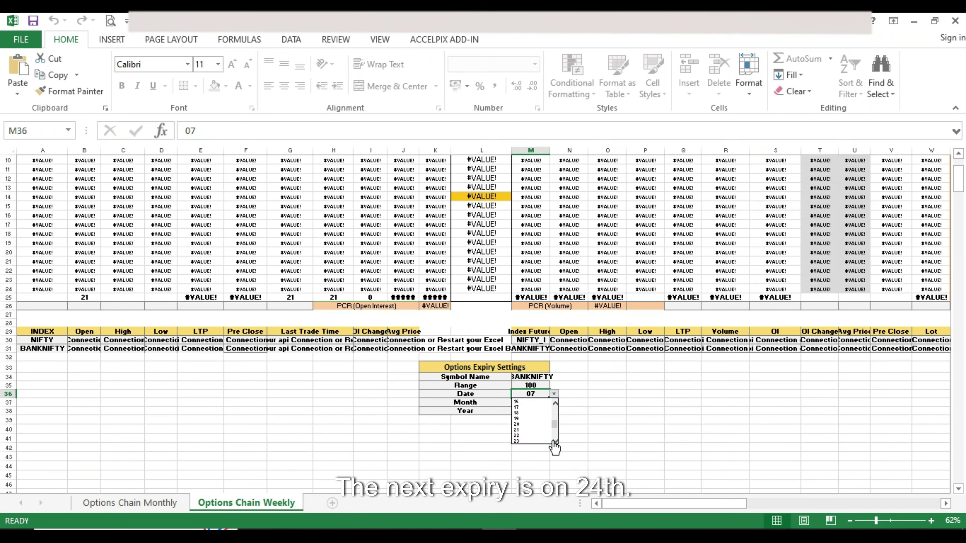
{"action": "left_click", "coordinate": [533, 441]}
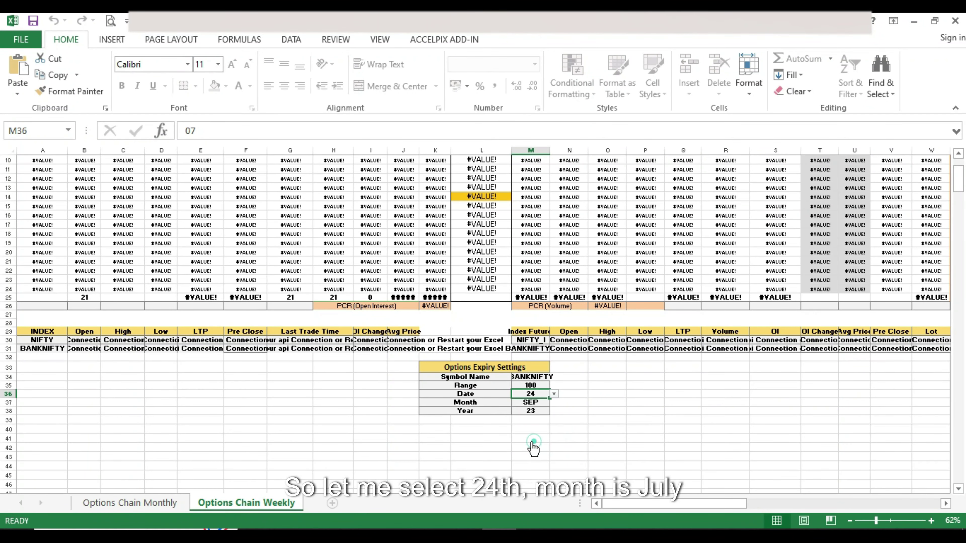
Step: Set the Month to JUL and the Year to 24 in the weekly Options Expiry Settings
{"action": "left_click", "coordinate": [542, 403]}
{"action": "left_click", "coordinate": [554, 402]}
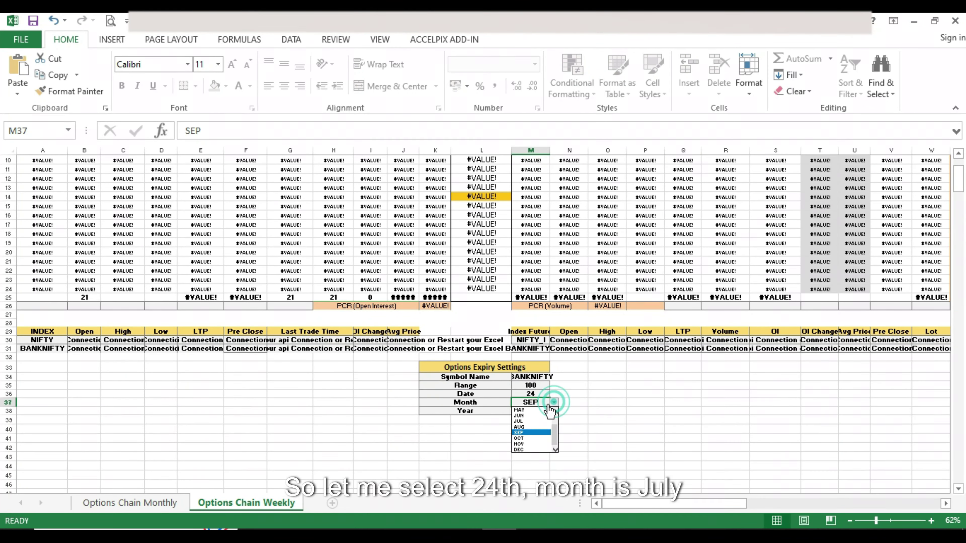
{"action": "left_click", "coordinate": [533, 421]}
{"action": "left_click", "coordinate": [533, 411]}
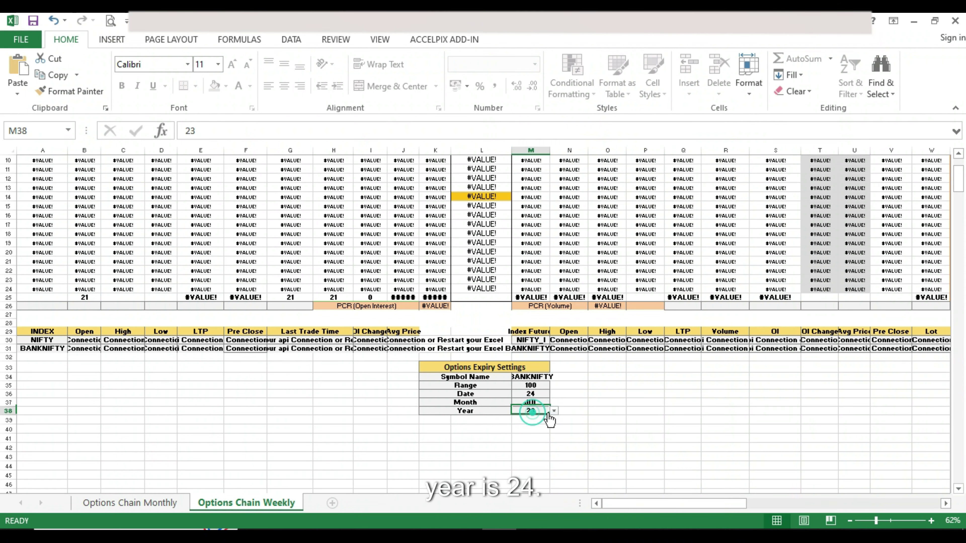
{"action": "left_click", "coordinate": [554, 411]}
{"action": "left_click", "coordinate": [532, 422]}
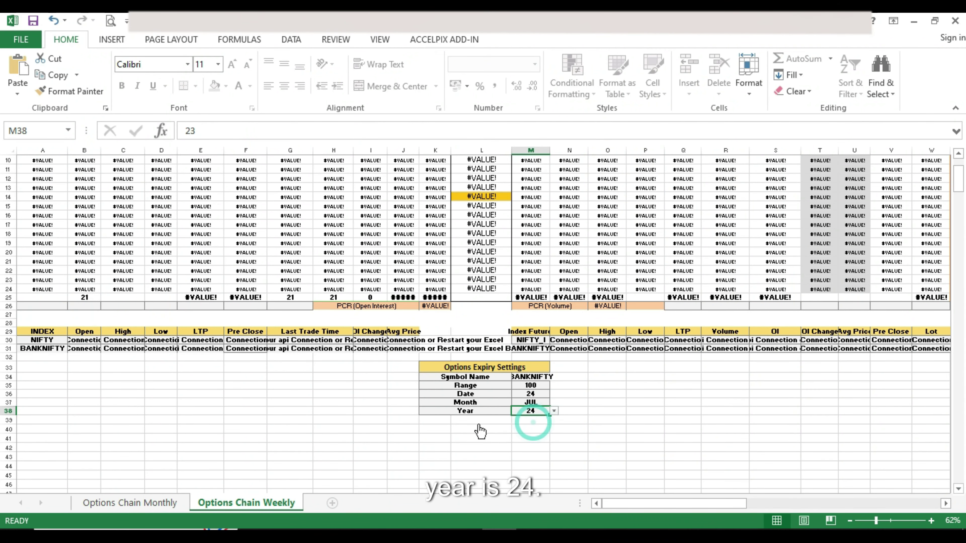
Step: Connect the Accelpix add-in to fill the BANKNIFTY weekly options chain with live data
{"action": "scroll", "coordinate": [563, 449], "scroll_direction": "up", "scroll_amount": 2}
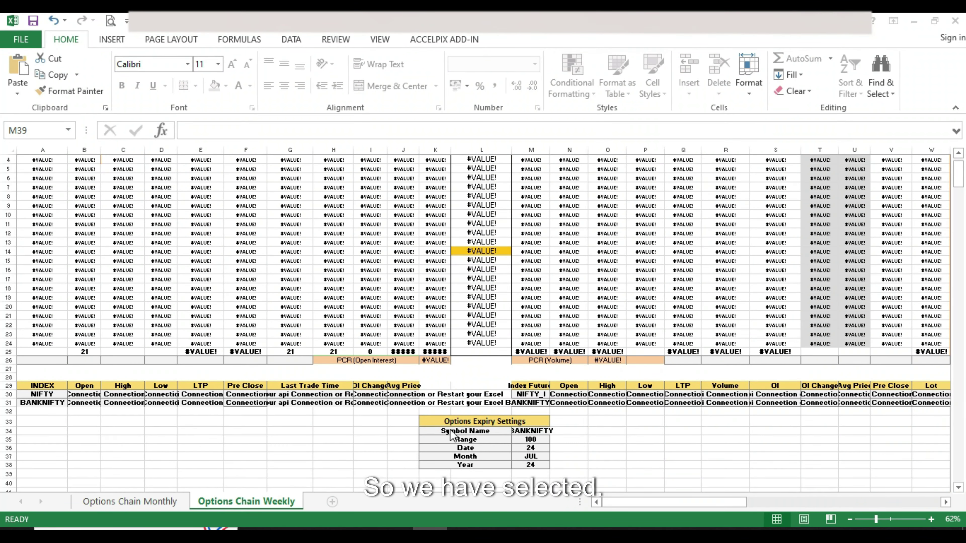
{"action": "scroll", "coordinate": [455, 423], "scroll_direction": "up", "scroll_amount": 1}
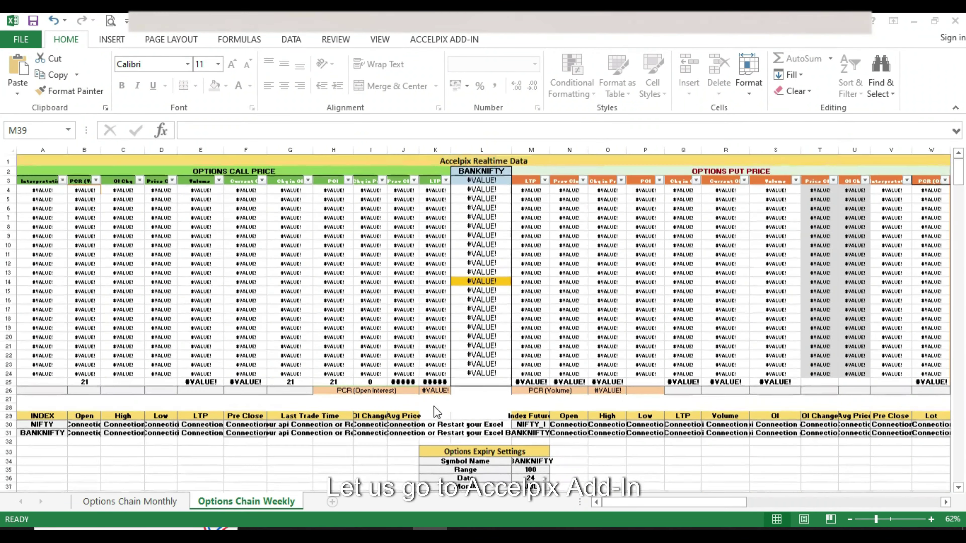
{"action": "left_click", "coordinate": [433, 41]}
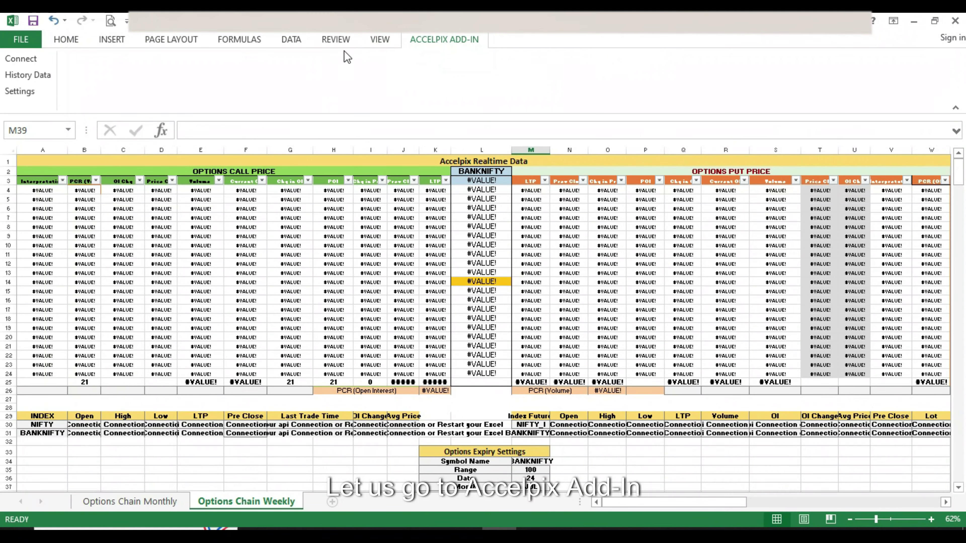
{"action": "left_click", "coordinate": [24, 61]}
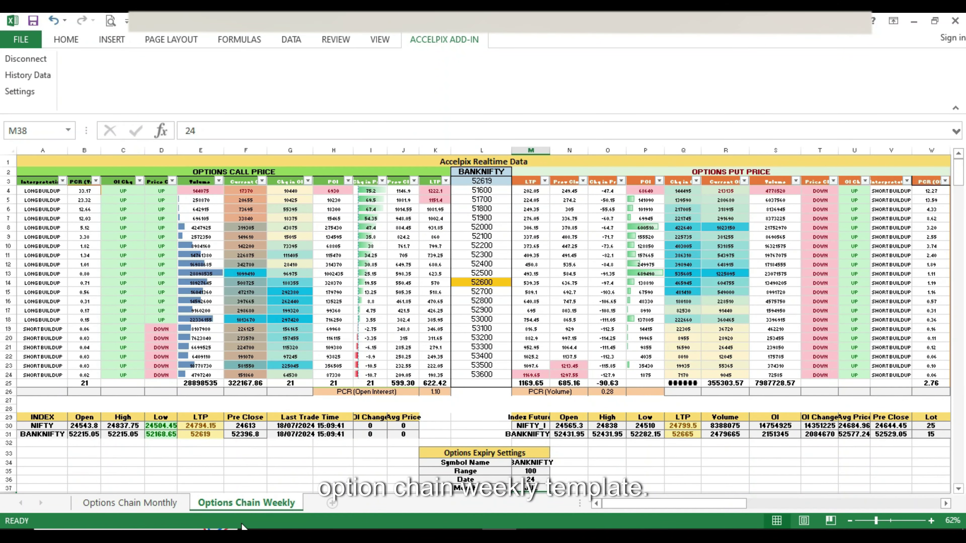
Step: On the Options Chain Monthly sheet, set the Options Expiry Settings month to JUL and year to 24
{"action": "left_click", "coordinate": [148, 506]}
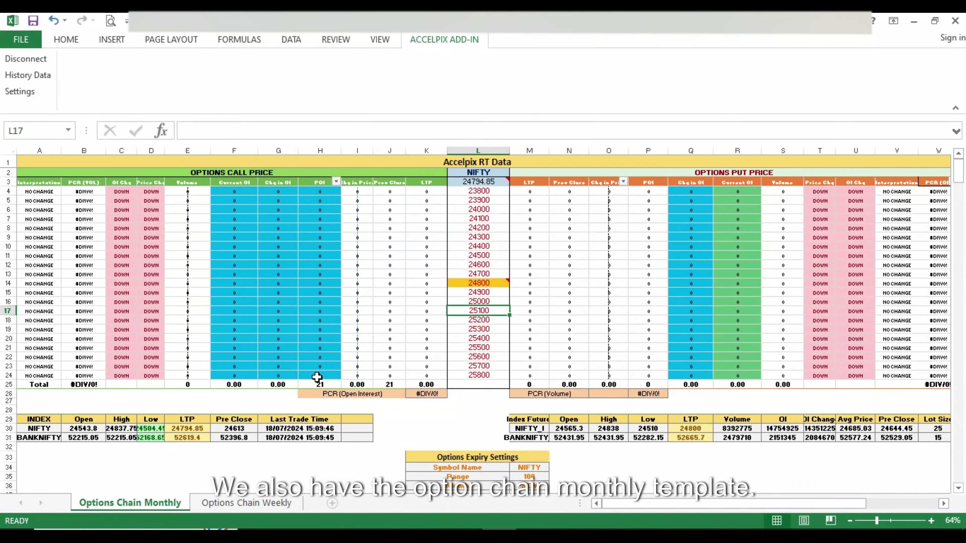
{"action": "scroll", "coordinate": [435, 427], "scroll_direction": "down", "scroll_amount": 1}
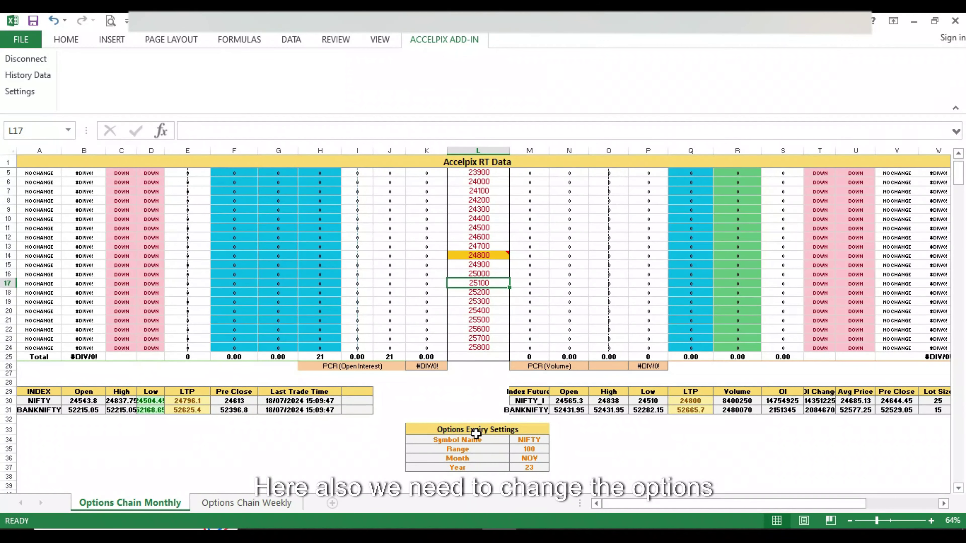
{"action": "left_click", "coordinate": [538, 459]}
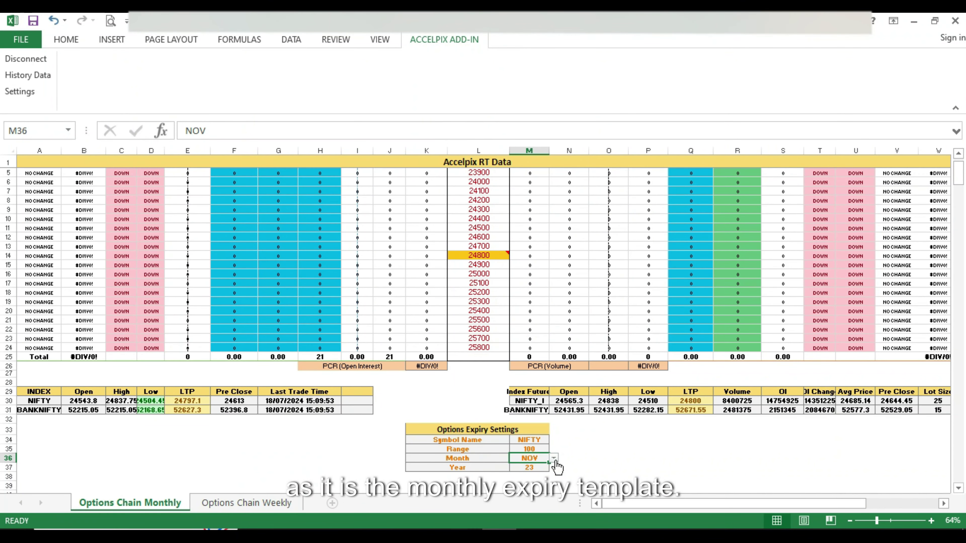
{"action": "left_click", "coordinate": [554, 459]}
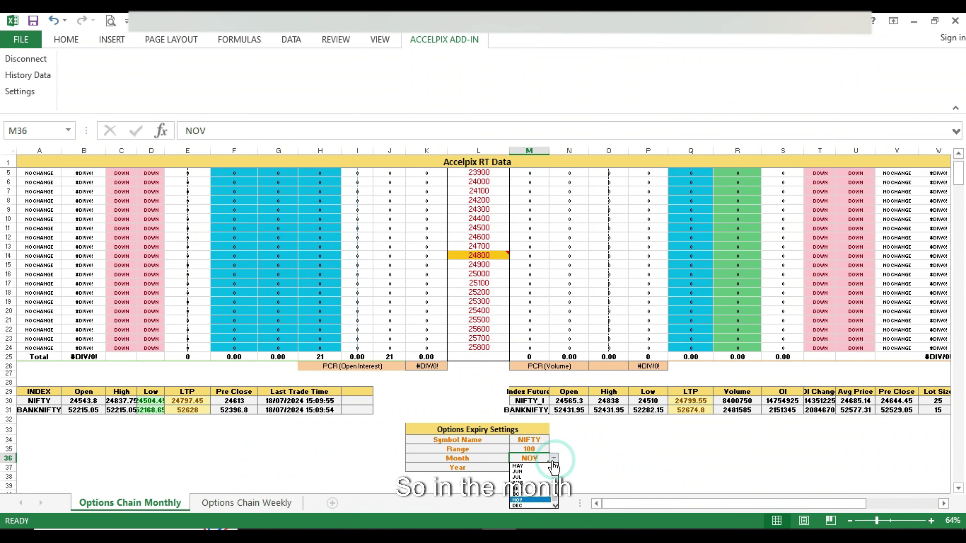
{"action": "left_click", "coordinate": [539, 477]}
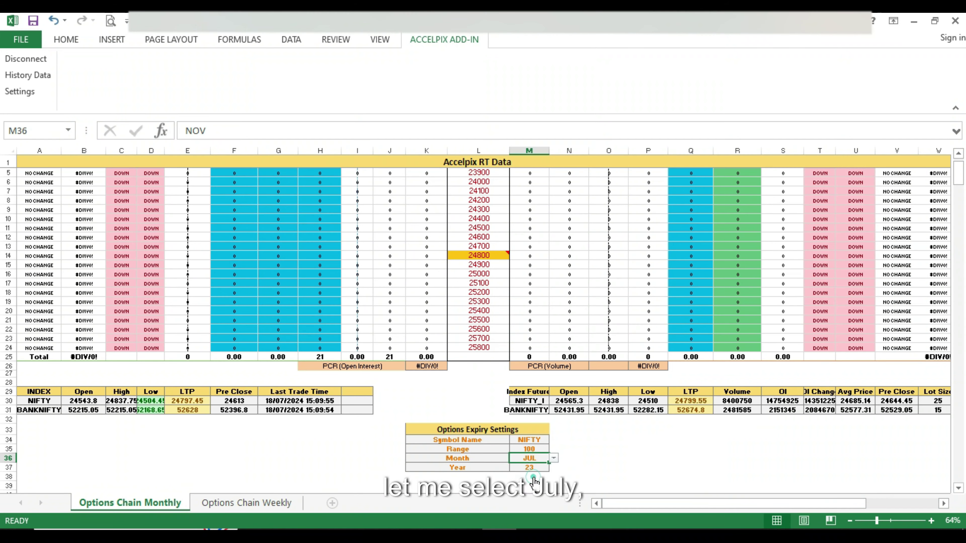
{"action": "left_click", "coordinate": [534, 468]}
{"action": "left_click", "coordinate": [554, 467]}
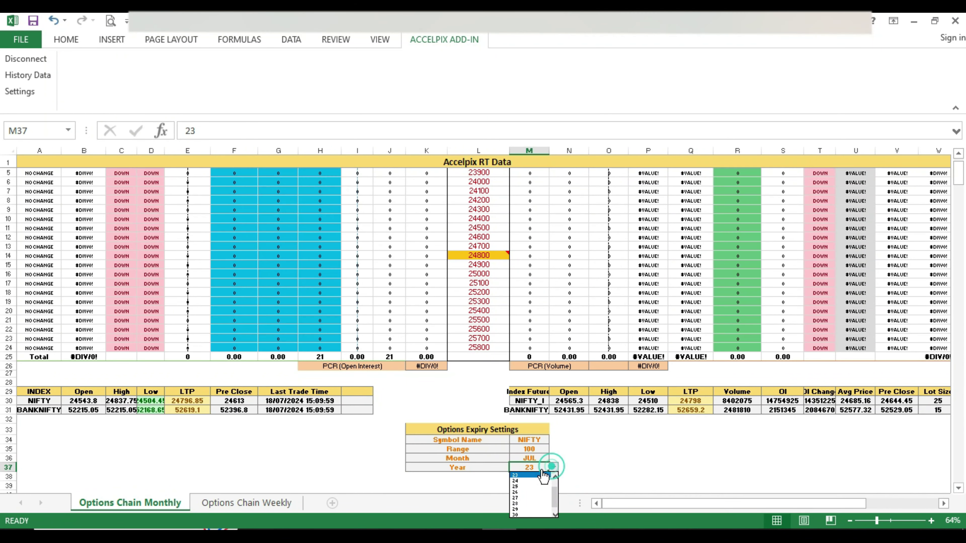
{"action": "left_click", "coordinate": [532, 482]}
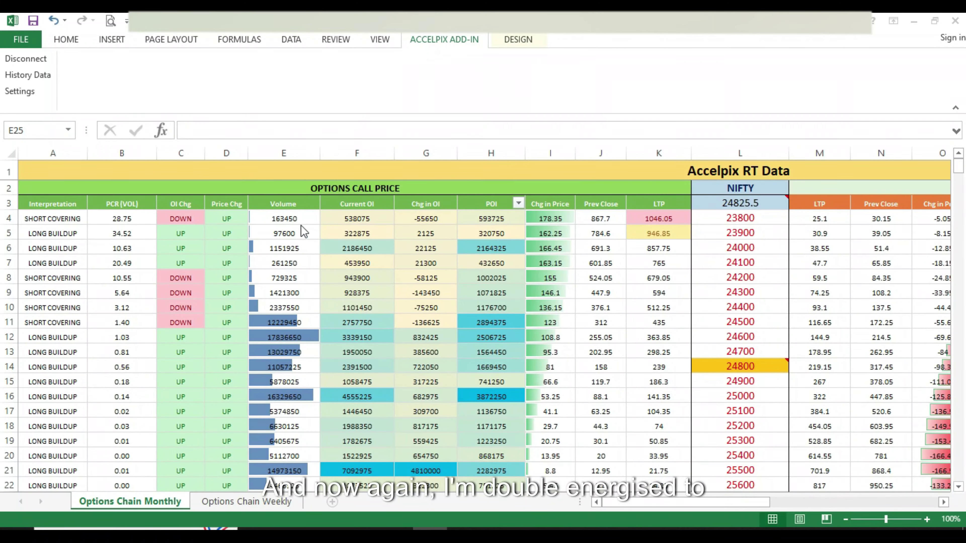
Step: Set the total row function for the call-side Volume column to Average in cell E25
{"action": "left_click", "coordinate": [295, 212]}
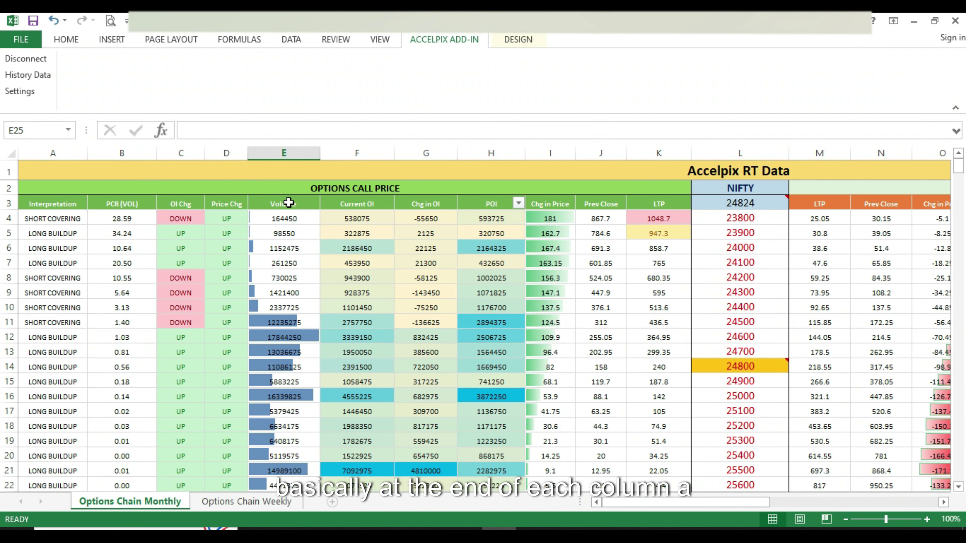
{"action": "scroll", "coordinate": [289, 358], "scroll_direction": "down", "scroll_amount": 6}
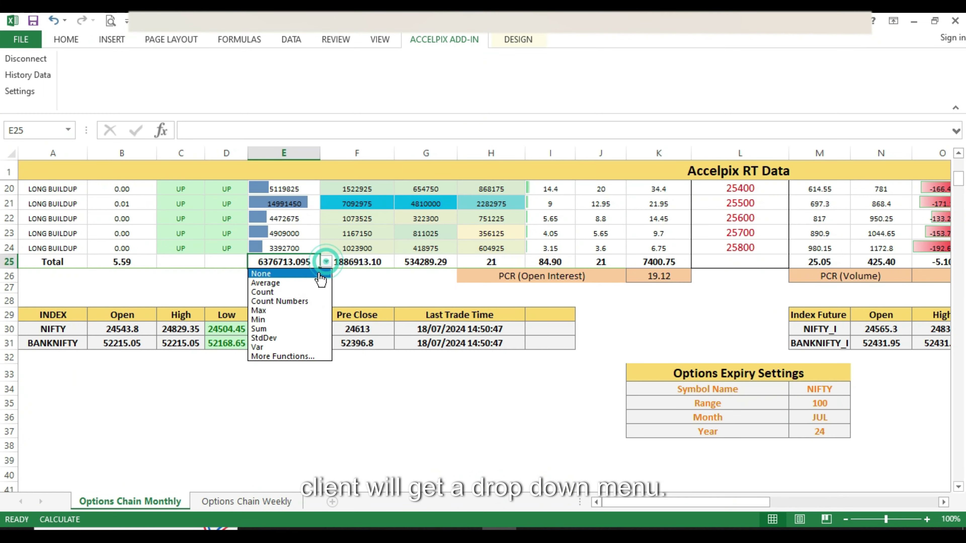
{"action": "left_click", "coordinate": [326, 262]}
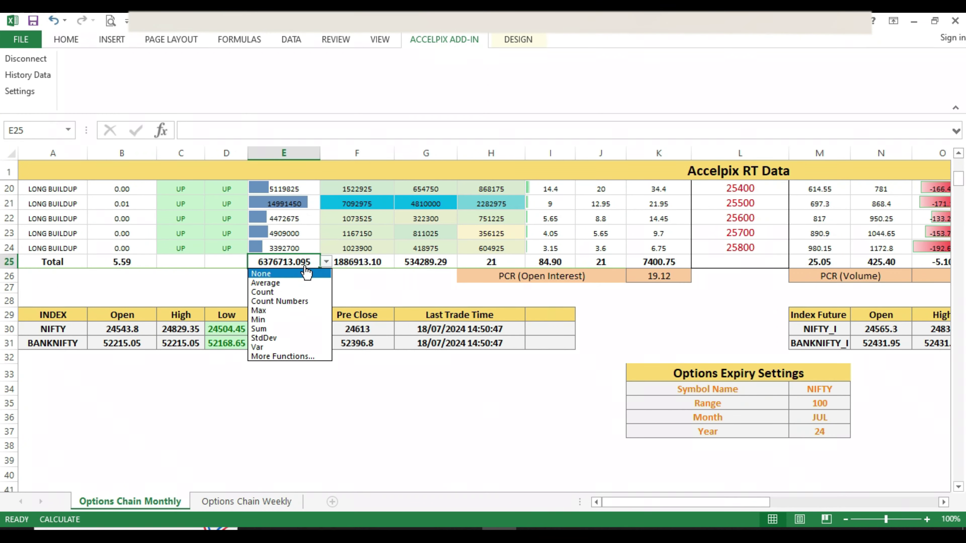
{"action": "left_click", "coordinate": [327, 262]}
{"action": "left_click", "coordinate": [326, 262]}
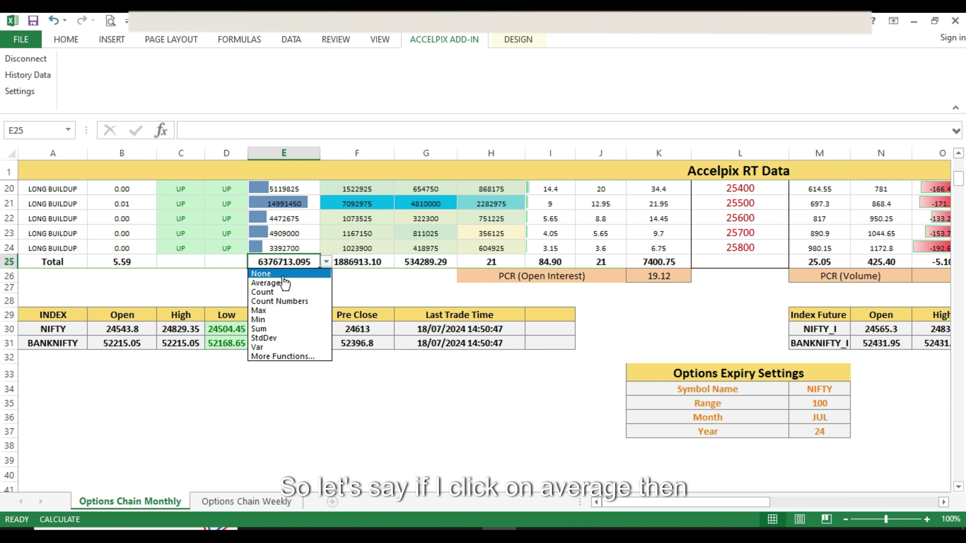
{"action": "left_click", "coordinate": [281, 283]}
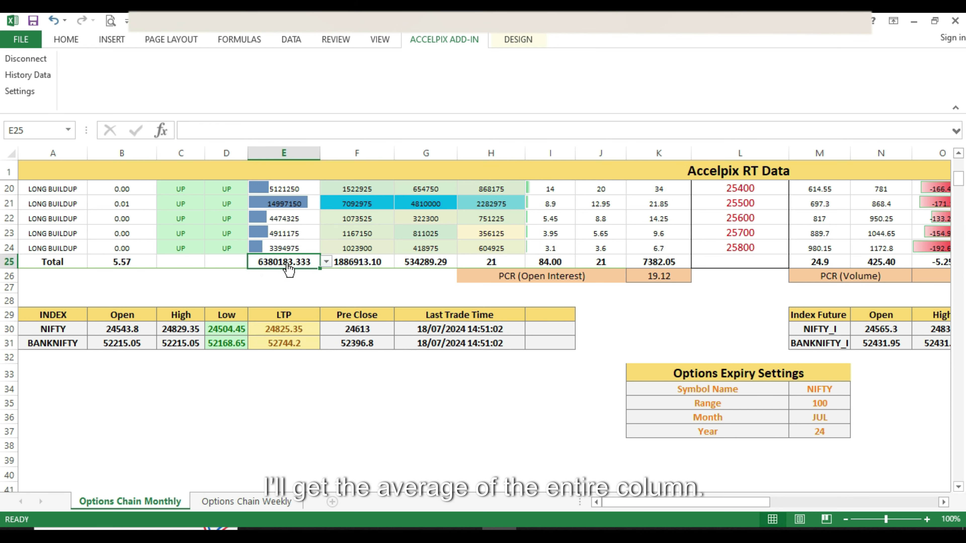
Step: Change the call-side Volume column's total row function to Sum in cell E25
{"action": "left_click", "coordinate": [326, 262]}
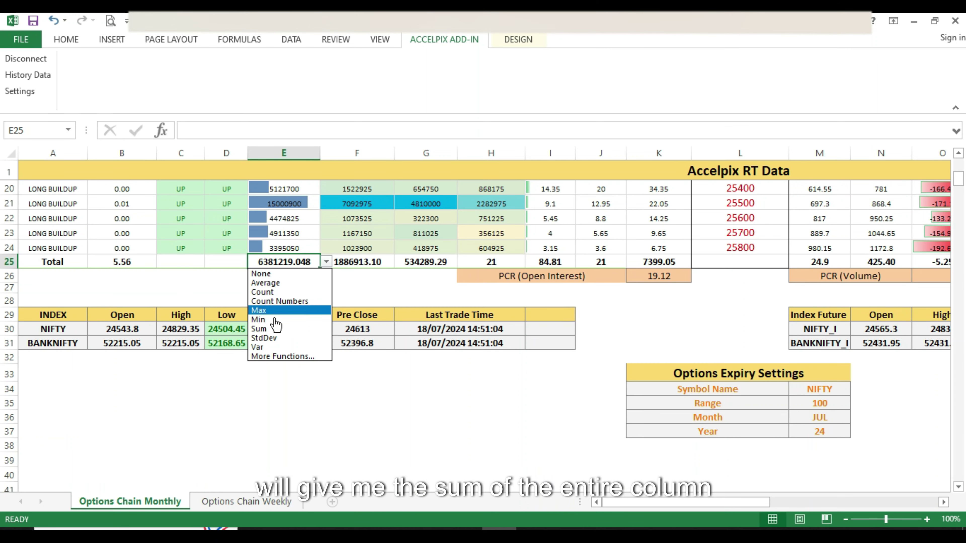
{"action": "left_click", "coordinate": [272, 328]}
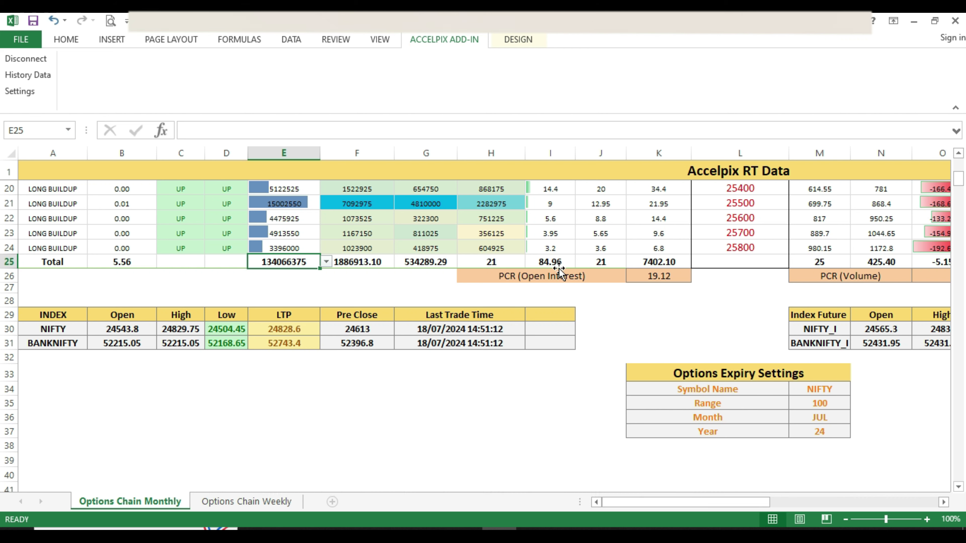
Step: Set the total row function for the call-side Current OI column to Sum in cell F25
{"action": "scroll", "coordinate": [359, 262], "scroll_direction": "up", "scroll_amount": 6}
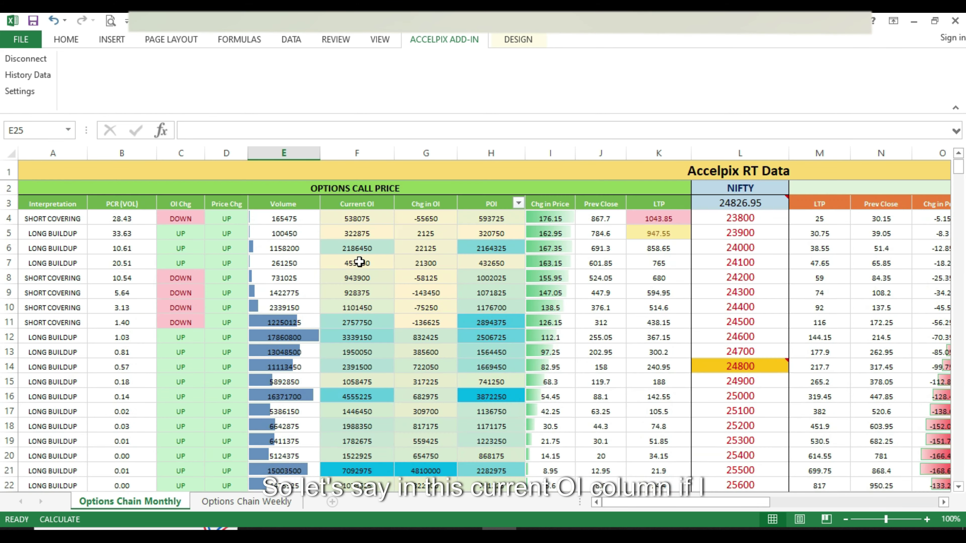
{"action": "scroll", "coordinate": [377, 380], "scroll_direction": "down", "scroll_amount": 3}
{"action": "left_click", "coordinate": [385, 397]}
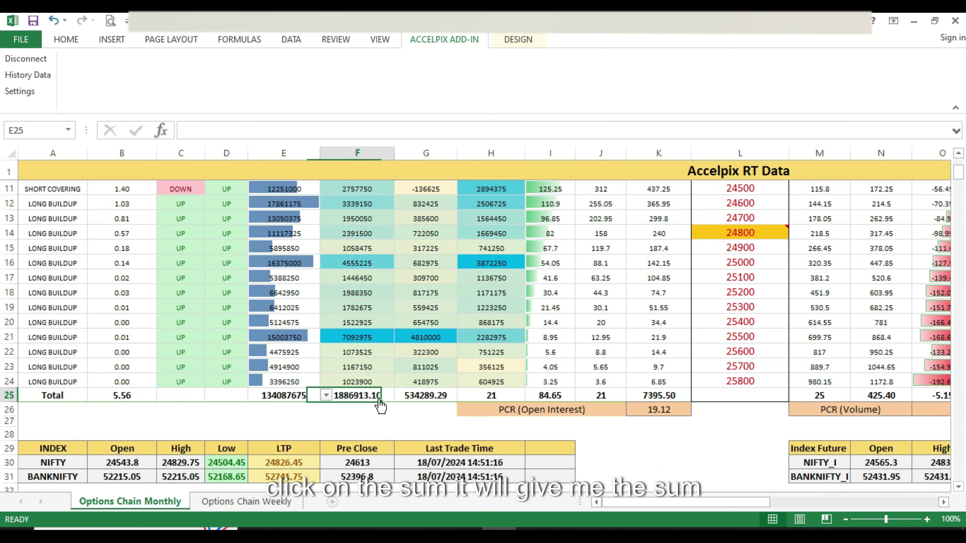
{"action": "left_click", "coordinate": [400, 396]}
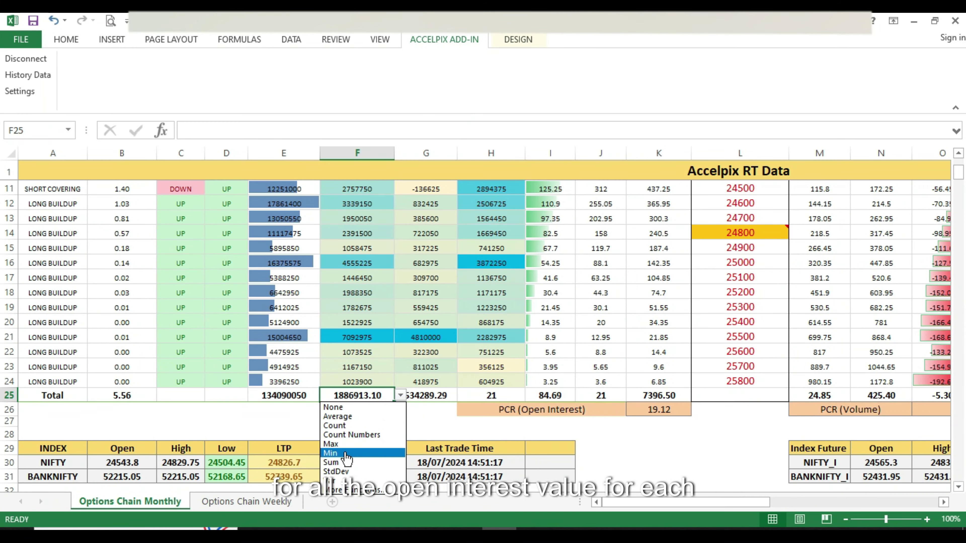
{"action": "left_click", "coordinate": [353, 463]}
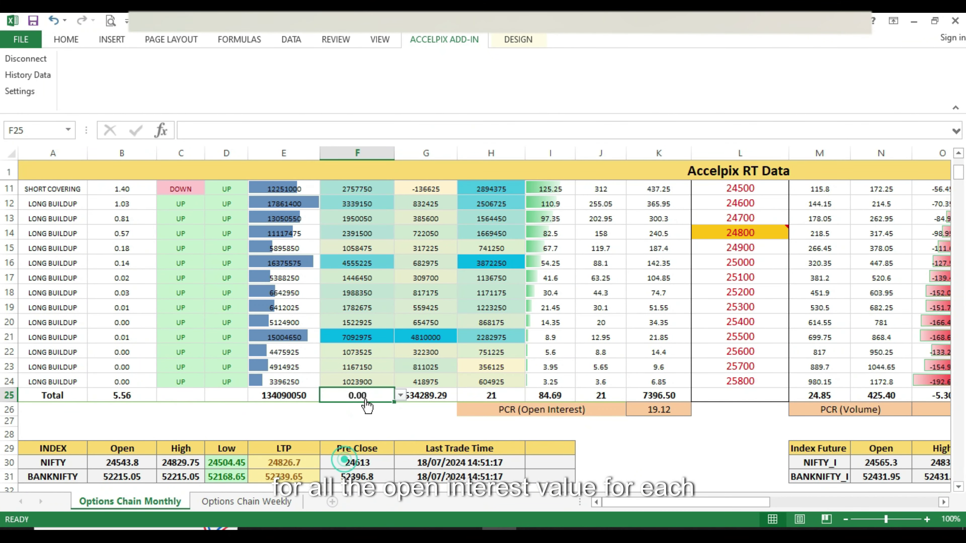
Step: Switch the call-side Current OI column's total row function to Average in cell F25
{"action": "left_click", "coordinate": [400, 395]}
{"action": "left_click", "coordinate": [339, 417]}
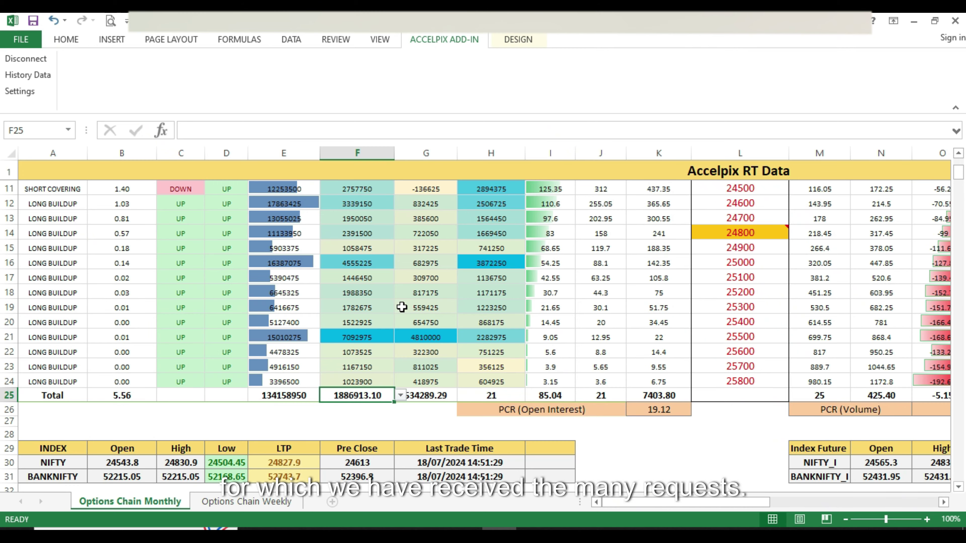
{"action": "scroll", "coordinate": [402, 307], "scroll_direction": "up", "scroll_amount": 3}
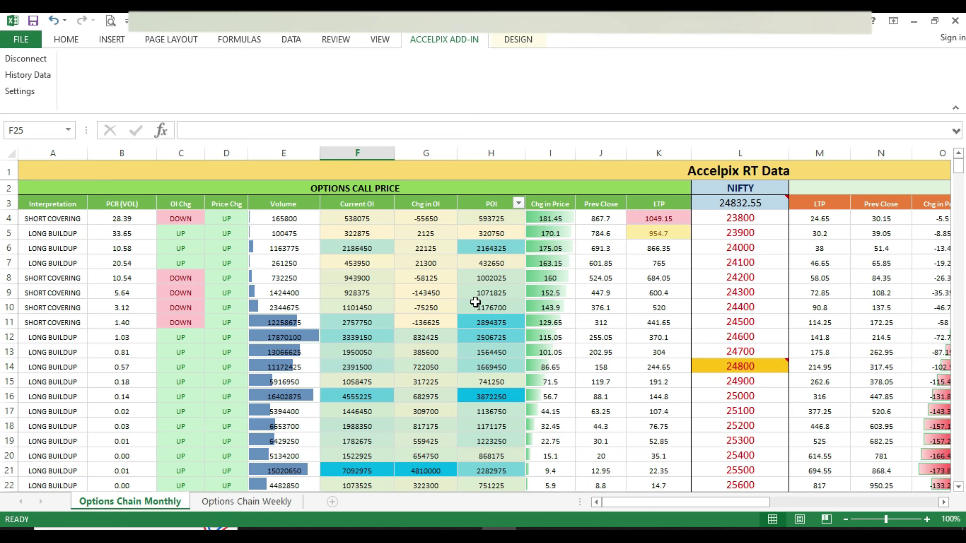
{"action": "scroll", "coordinate": [583, 280], "scroll_direction": "down", "scroll_amount": 2}
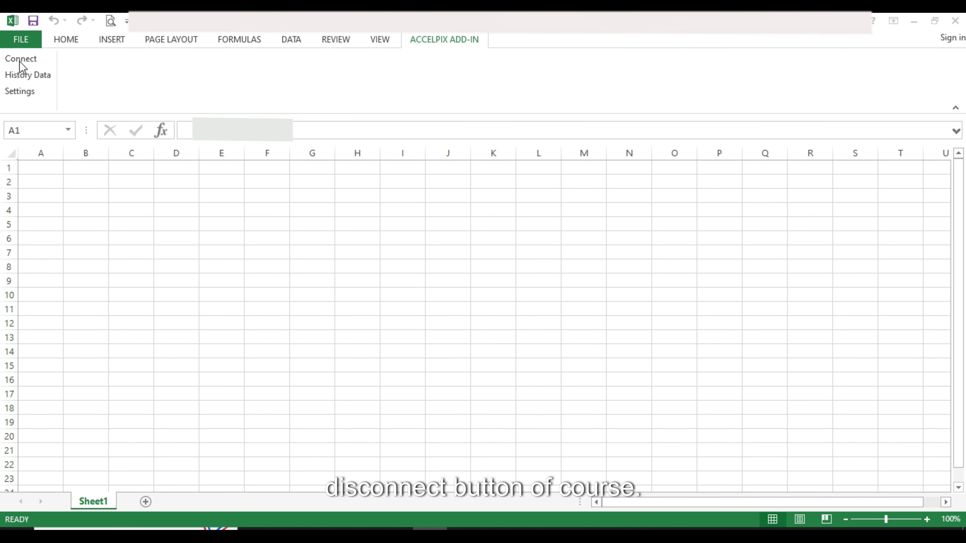
Step: Open the settings of the Accelpix add-in in the blank workbook
{"action": "left_click", "coordinate": [23, 96]}
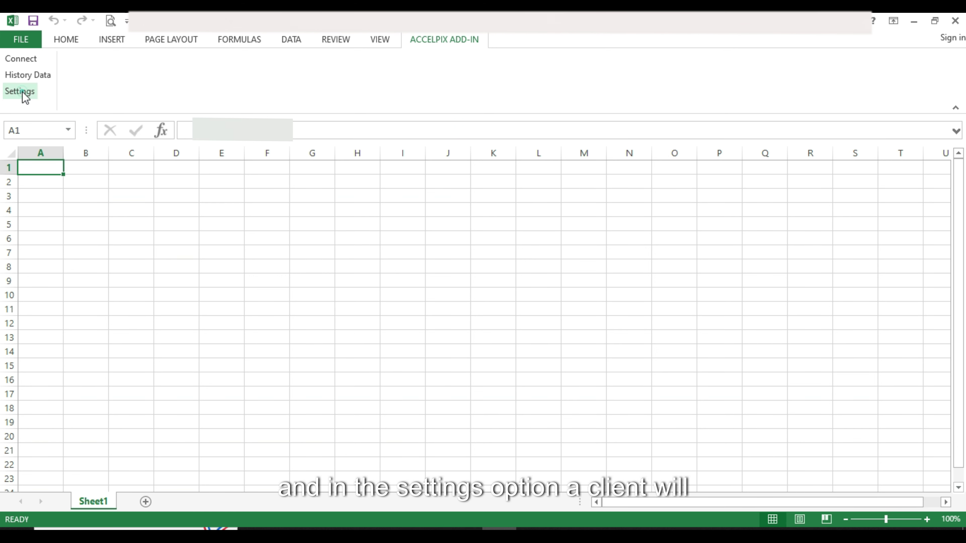